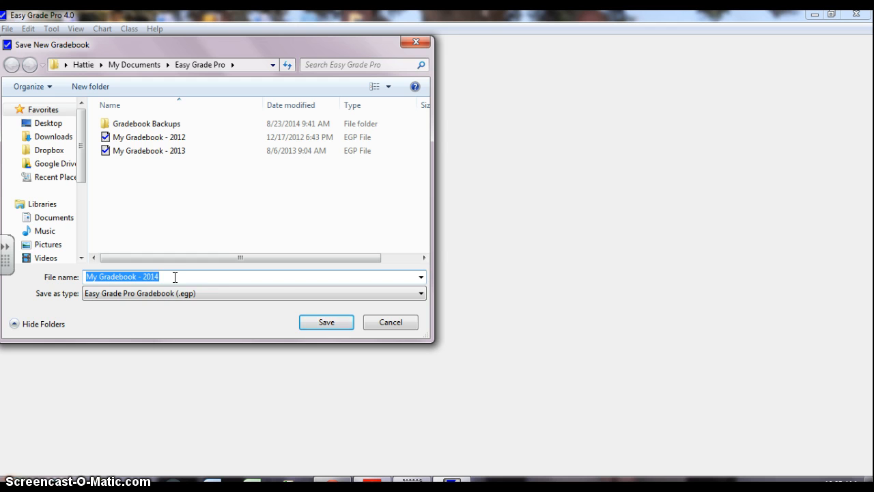
Save the new gradebook as My Gradebook - 2014 and add a class named Period 1
{"action": "left_click", "coordinate": [321, 323]}
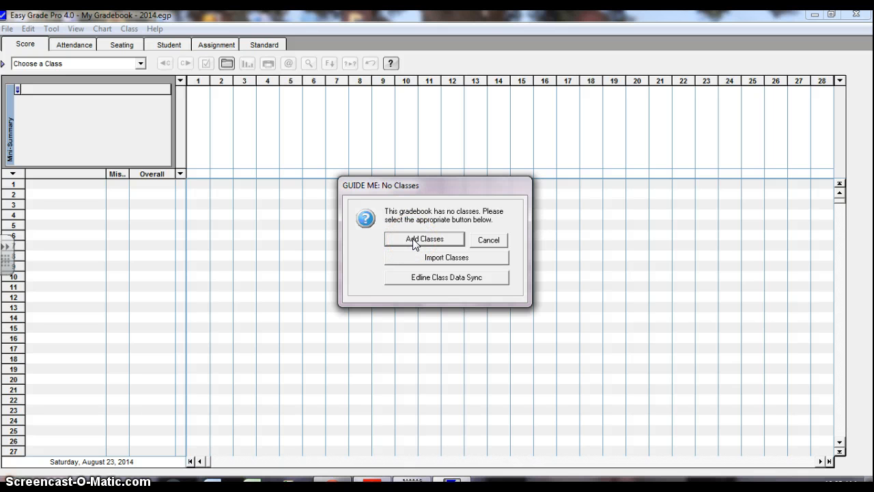
{"action": "left_click", "coordinate": [414, 240]}
{"action": "left_click", "coordinate": [381, 185]}
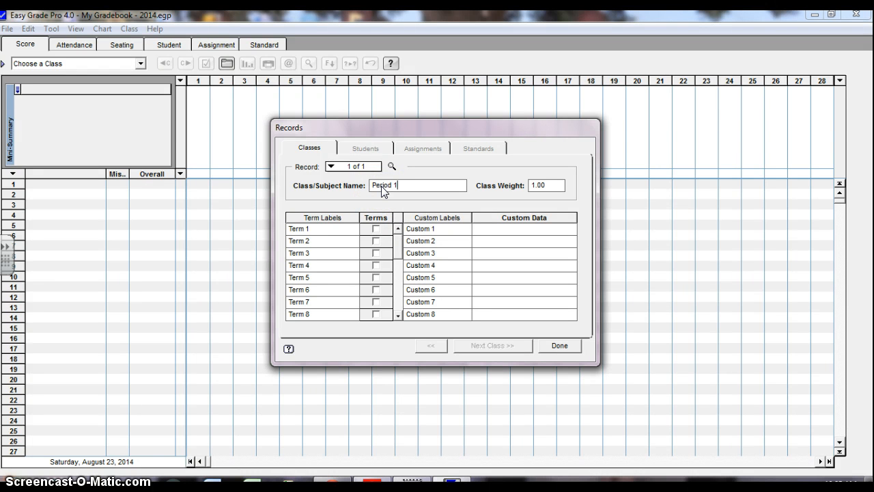
Assign the Period 1 class to Term 1, Term 2, Term 3 and Term 4
{"action": "left_click", "coordinate": [376, 229]}
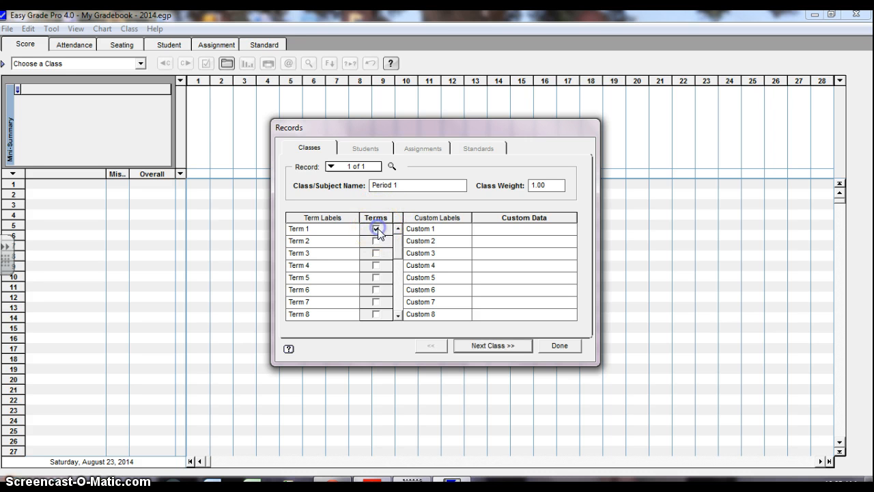
{"action": "left_click", "coordinate": [375, 241]}
{"action": "left_click", "coordinate": [375, 254]}
{"action": "left_click", "coordinate": [376, 265]}
Add a second class named Period 2, assign it to Terms 1 through 4, and finish the class records
{"action": "left_click", "coordinate": [491, 346]}
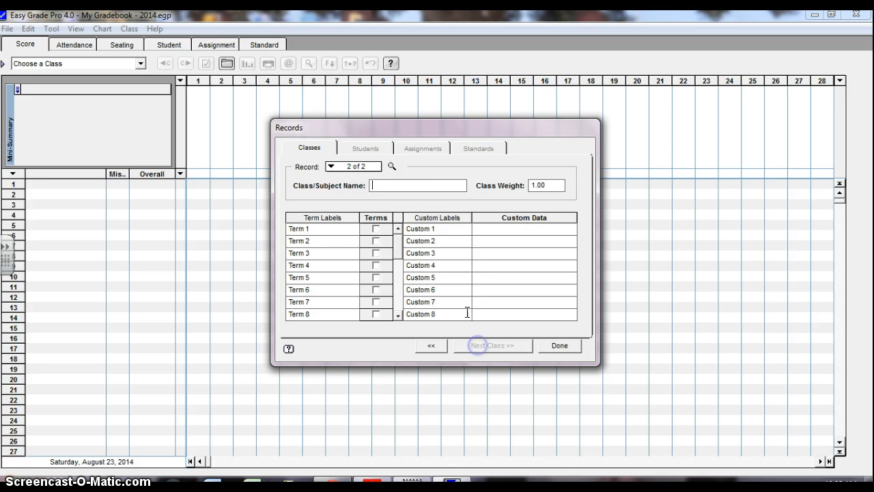
{"action": "left_click", "coordinate": [408, 185]}
{"action": "left_click", "coordinate": [376, 229]}
{"action": "left_click", "coordinate": [371, 243]}
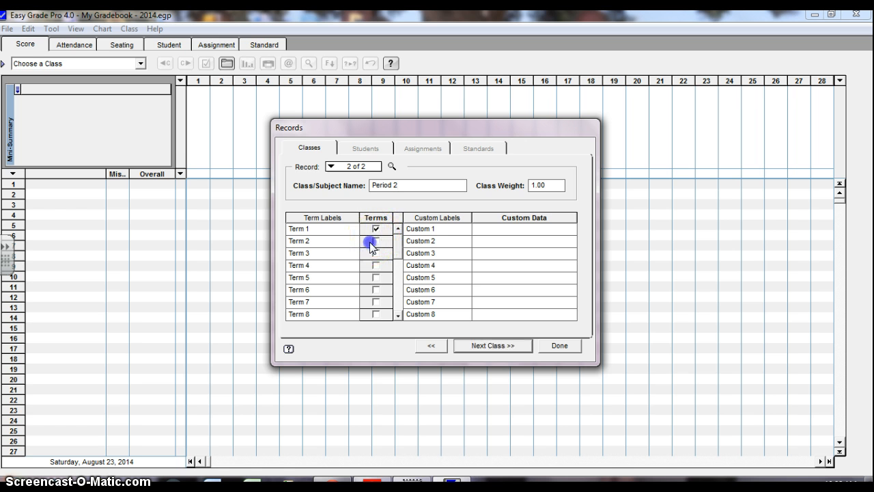
{"action": "left_click", "coordinate": [377, 252]}
{"action": "left_click", "coordinate": [376, 265]}
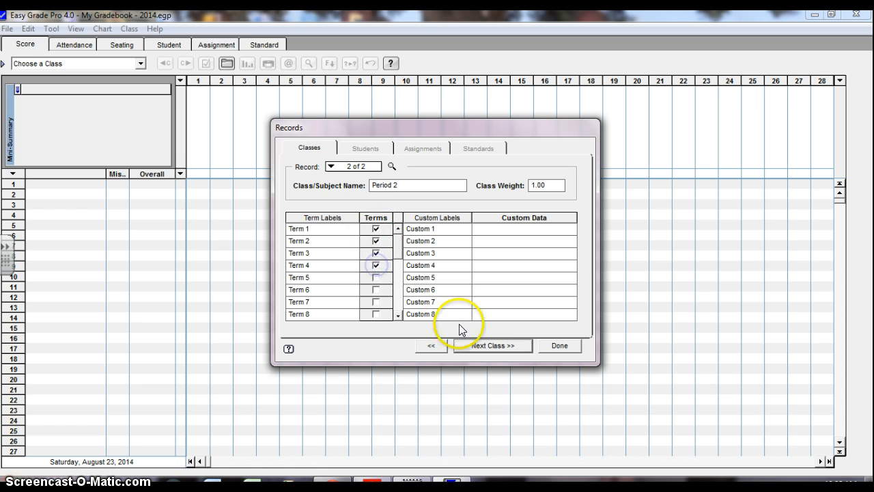
{"action": "left_click", "coordinate": [556, 345]}
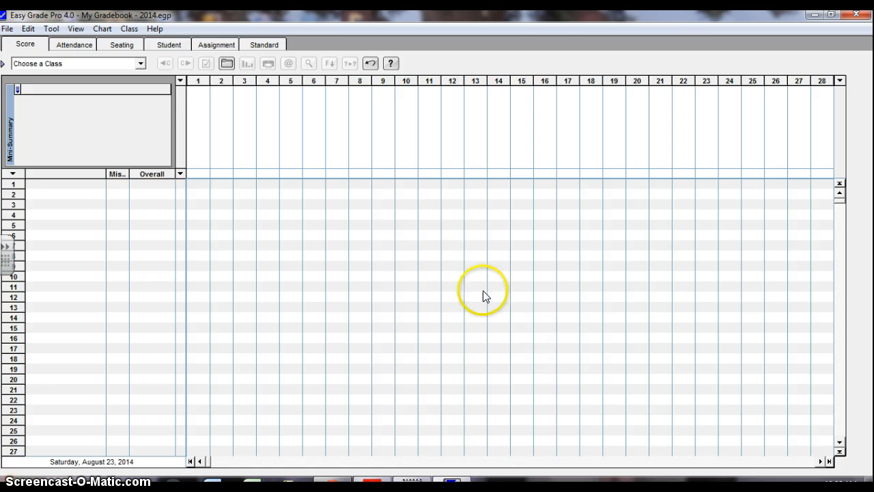
Open the Term 1: Period 1 class and skip editing its built-in class options
{"action": "left_click", "coordinate": [140, 66]}
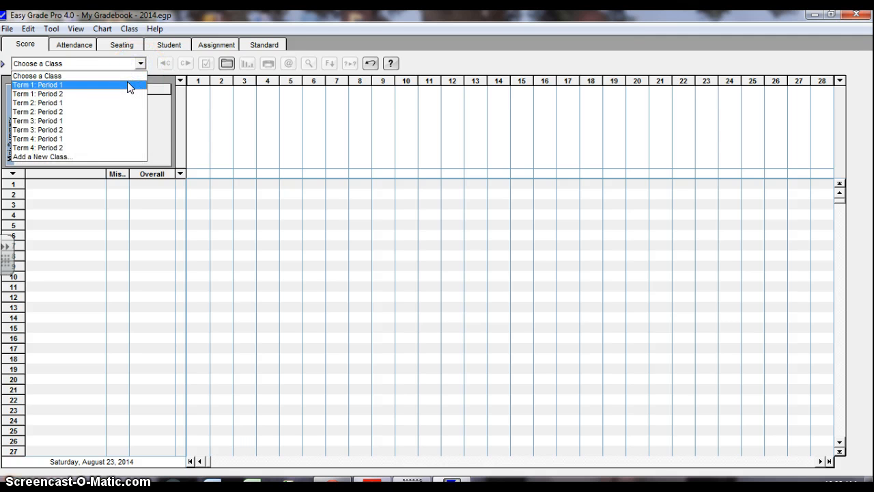
{"action": "left_click", "coordinate": [127, 84]}
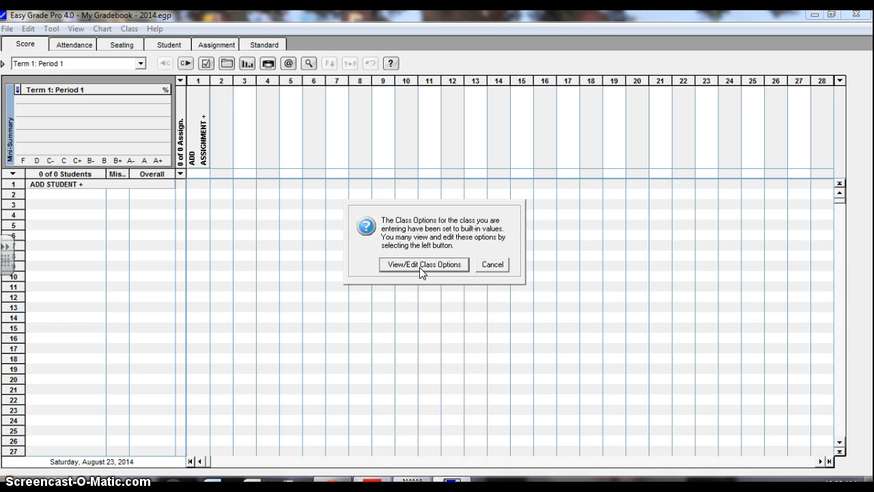
{"action": "left_click", "coordinate": [487, 266]}
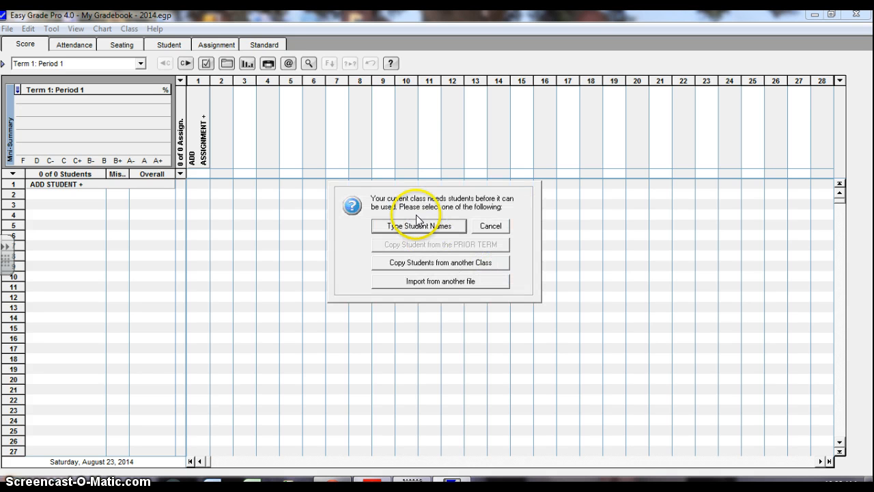
Add a student to Term 1: Period 1 with last name, first name, student ID and gender Female
{"action": "left_click", "coordinate": [417, 229]}
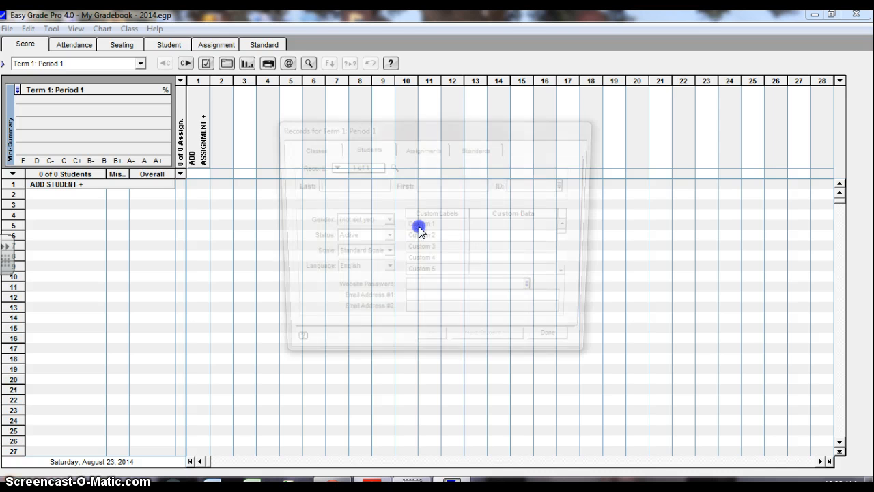
{"action": "left_click", "coordinate": [349, 181]}
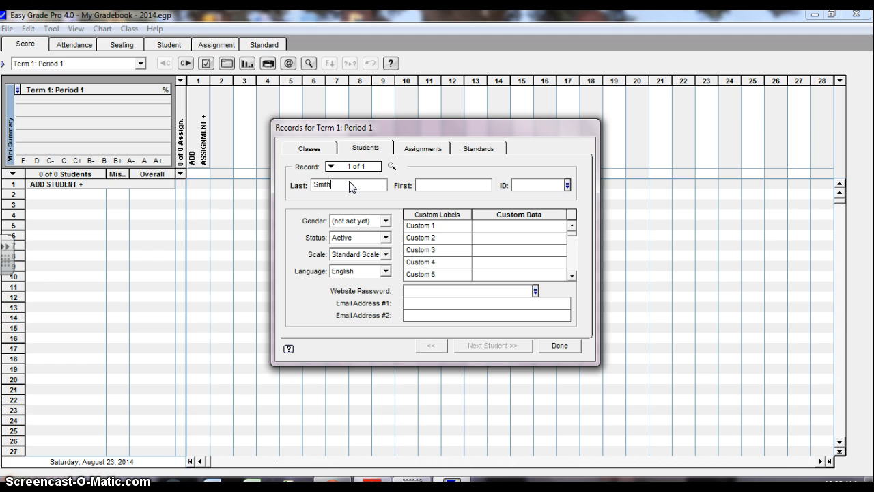
{"action": "type", "text": "Smith"}
{"action": "key", "text": "Tab"}
{"action": "type", "text": "M"}
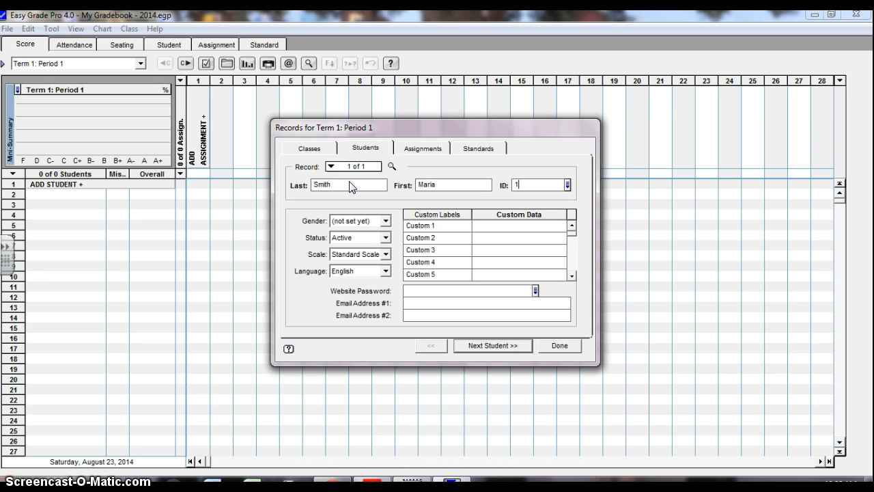
{"action": "left_click", "coordinate": [384, 221]}
{"action": "left_click", "coordinate": [374, 242]}
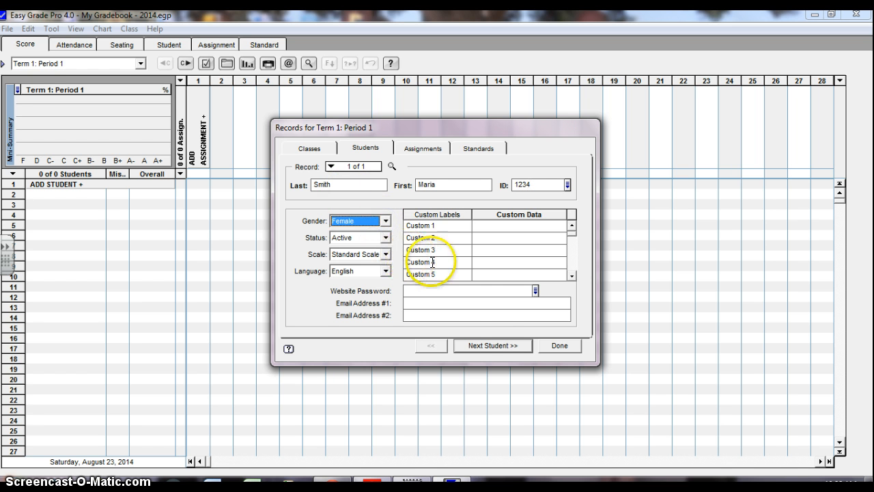
{"action": "left_click", "coordinate": [546, 346]}
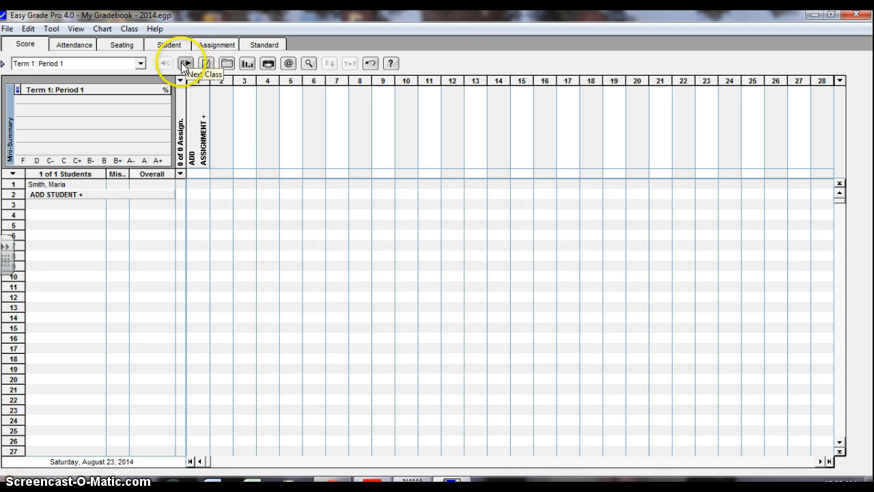
Switch to the Term 1: Period 2 class
{"action": "left_click", "coordinate": [140, 63]}
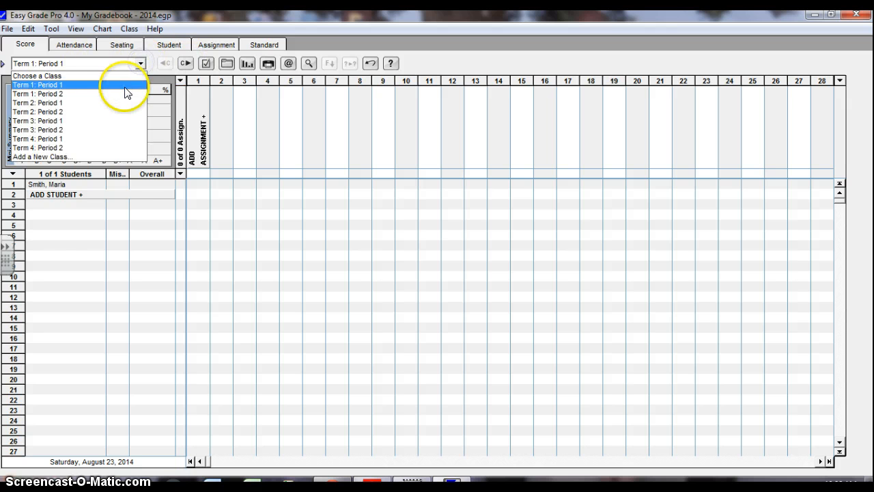
{"action": "left_click", "coordinate": [185, 64]}
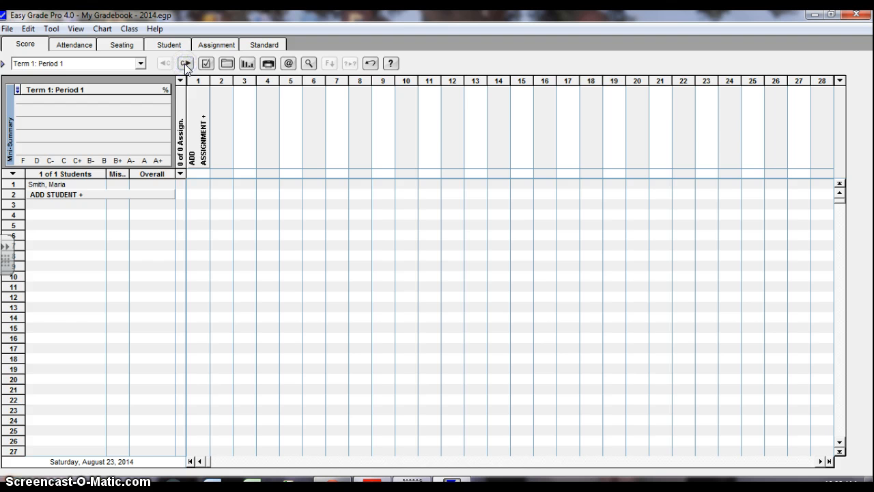
{"action": "left_click", "coordinate": [185, 63]}
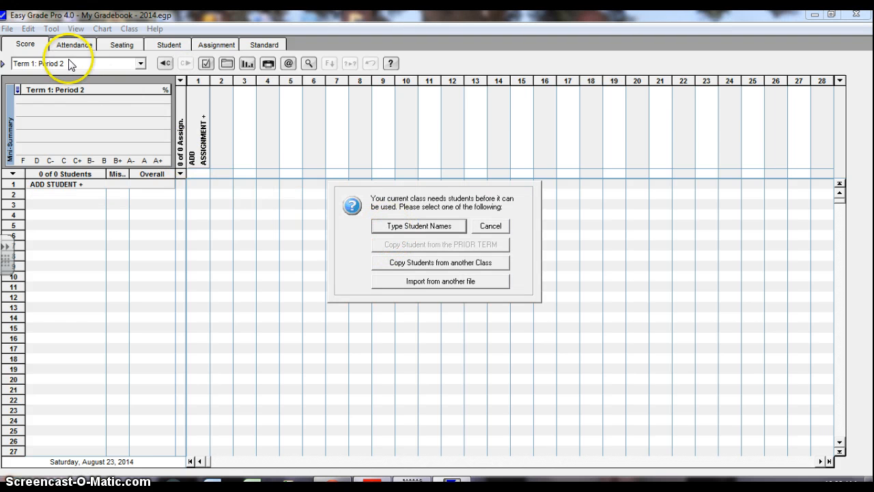
Add one student to Term 1: Period 2 with last name, first name, student ID and gender Male
{"action": "left_click", "coordinate": [390, 225]}
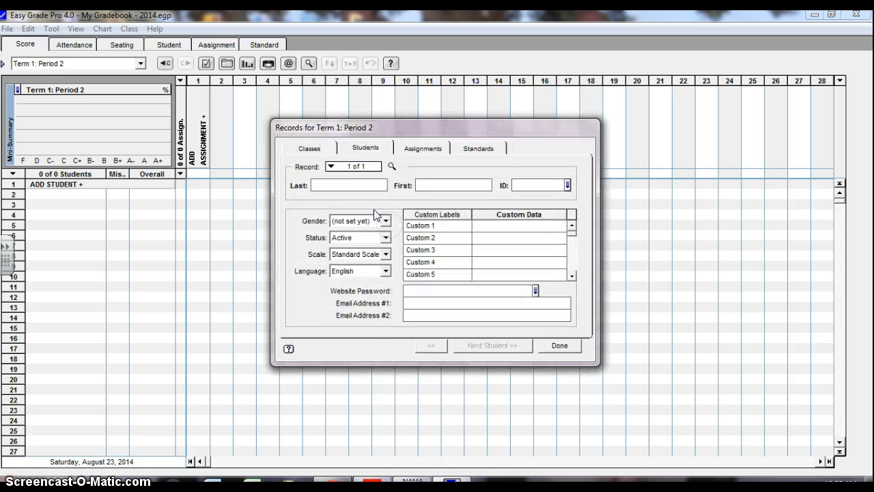
{"action": "left_click", "coordinate": [367, 185]}
{"action": "type", "text": "Mark"}
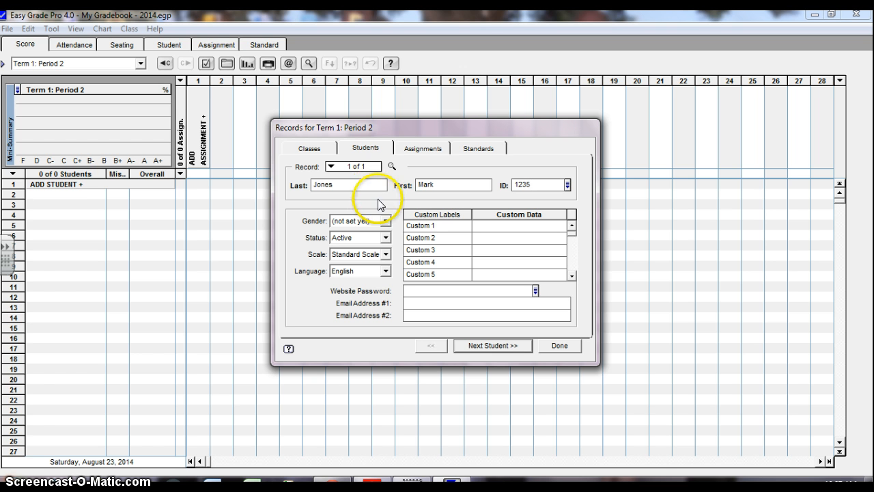
{"action": "left_click", "coordinate": [383, 221]}
{"action": "left_click", "coordinate": [373, 249]}
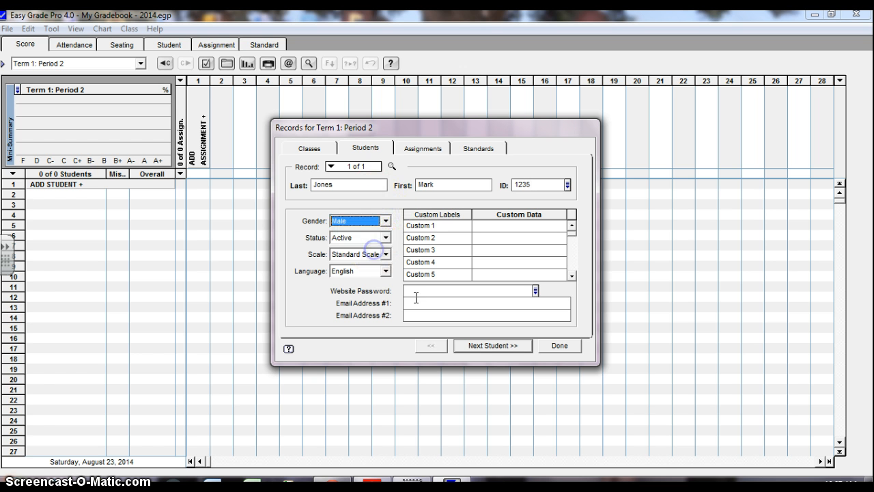
{"action": "left_click", "coordinate": [560, 346]}
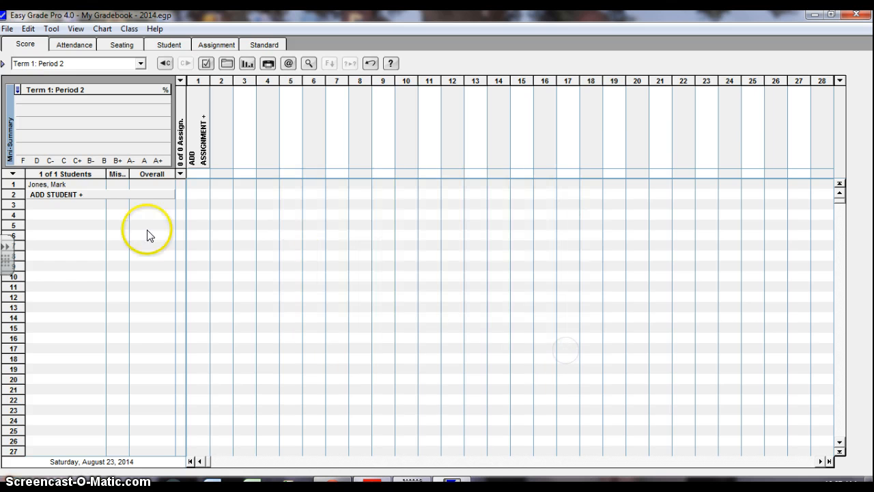
{"action": "left_click", "coordinate": [72, 196]}
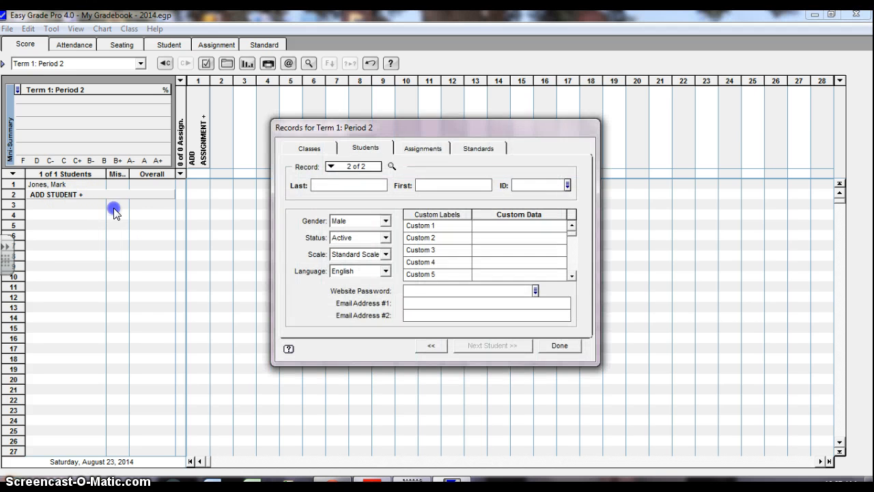
{"action": "left_click", "coordinate": [554, 345]}
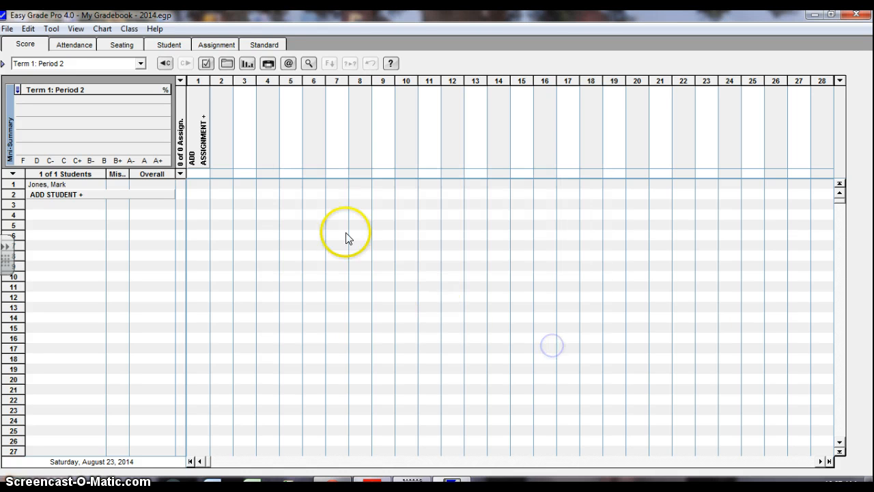
Return to the Term 1: Period 1 class and open its class options
{"action": "left_click", "coordinate": [140, 64]}
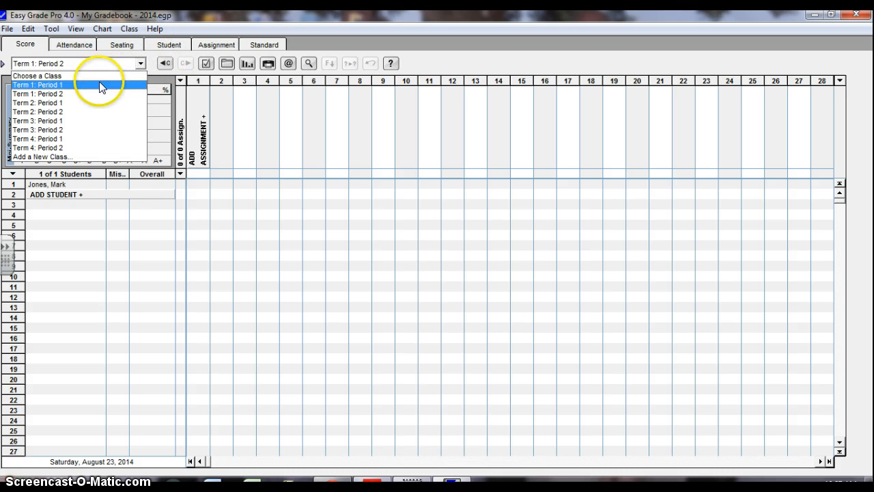
{"action": "left_click", "coordinate": [99, 84]}
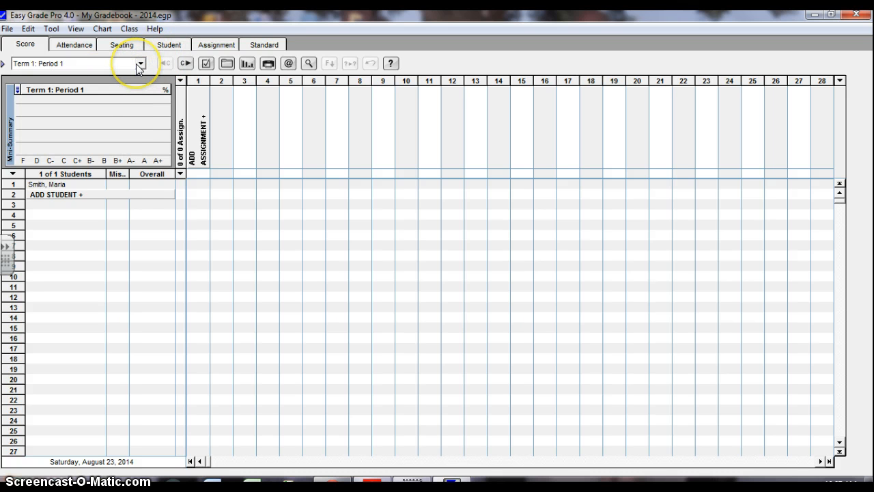
{"action": "left_click", "coordinate": [29, 29]}
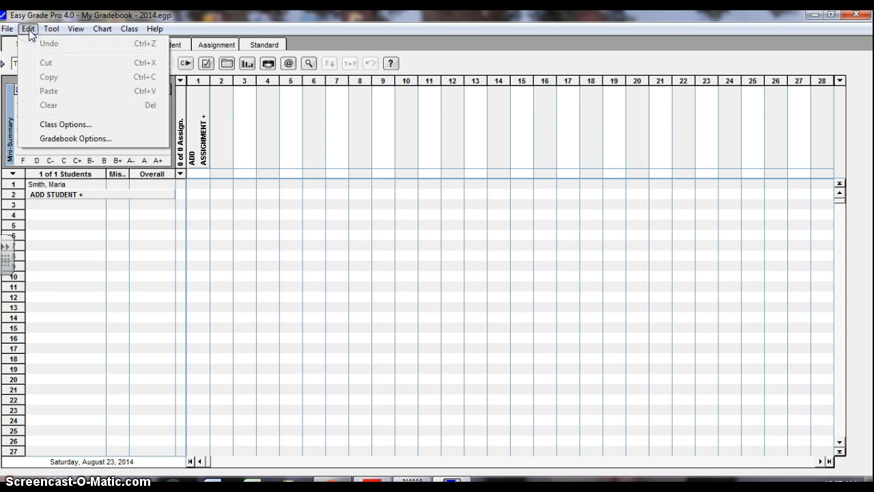
{"action": "left_click", "coordinate": [64, 125]}
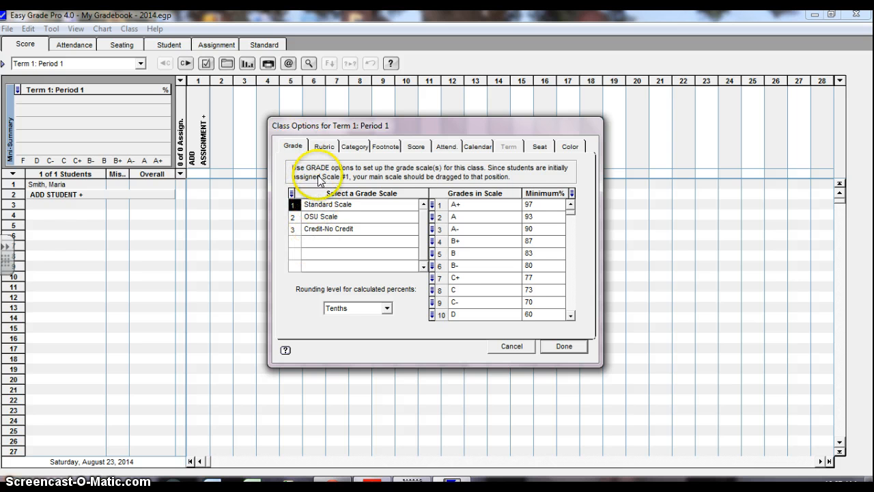
Review the rubric, category, footnote, score, attendance, calendar and seat options for Term 1: Period 1
{"action": "left_click", "coordinate": [320, 150]}
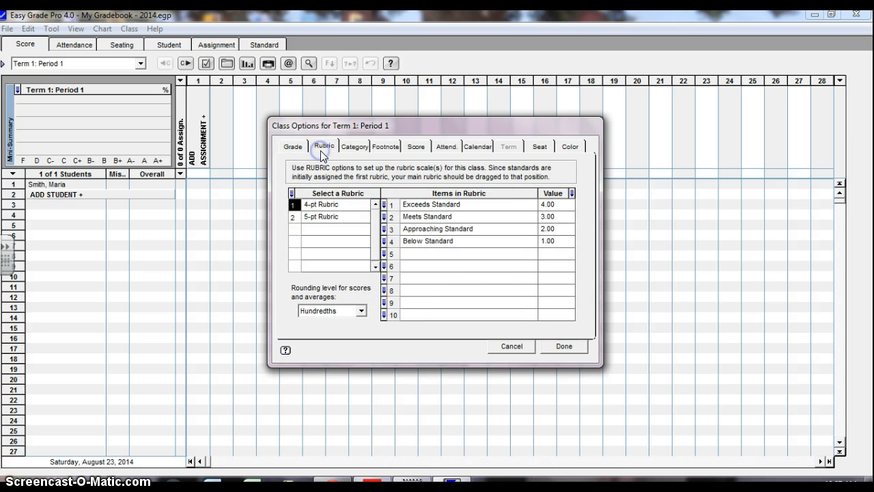
{"action": "left_click", "coordinate": [361, 149]}
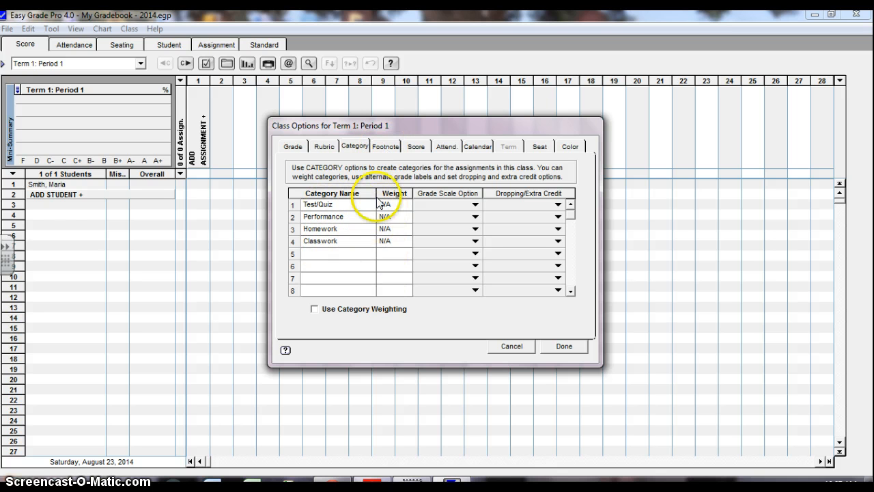
{"action": "left_click", "coordinate": [383, 148]}
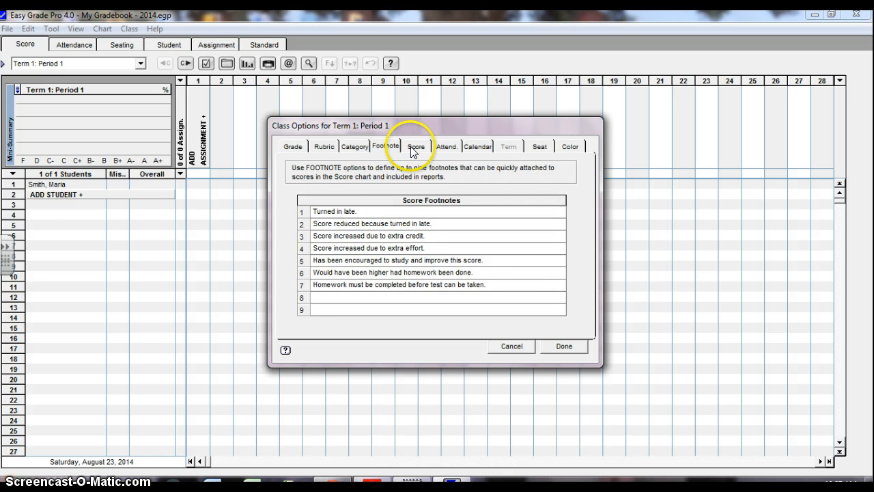
{"action": "left_click", "coordinate": [416, 147]}
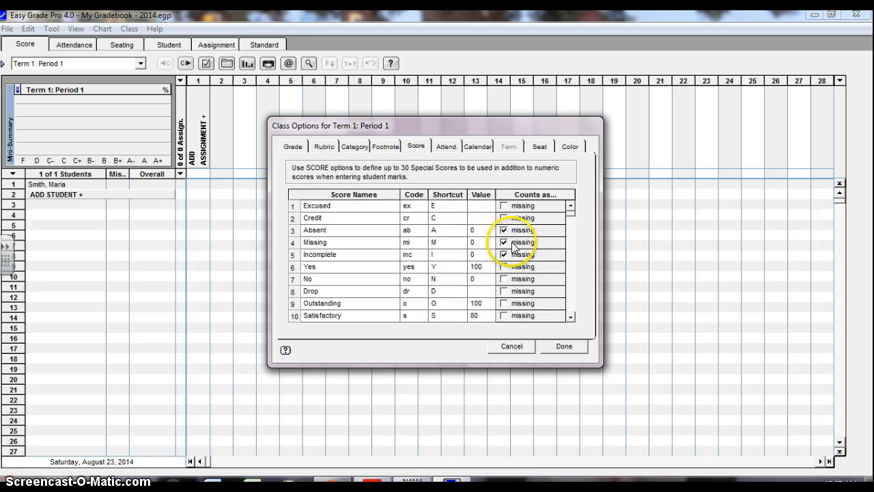
{"action": "left_click", "coordinate": [445, 147]}
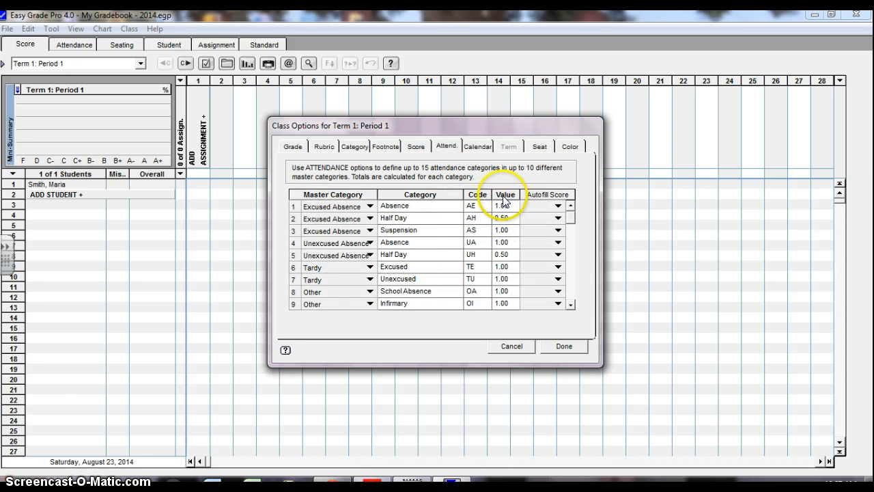
{"action": "left_click", "coordinate": [472, 147]}
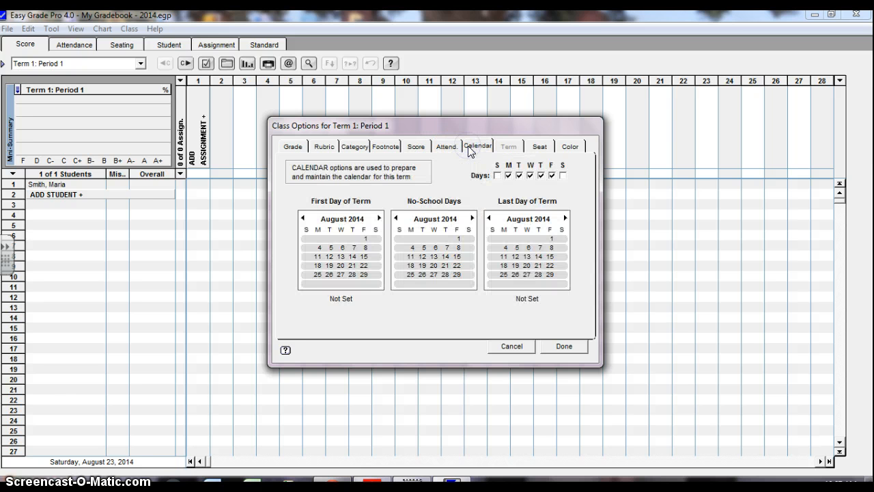
{"action": "left_click", "coordinate": [539, 147]}
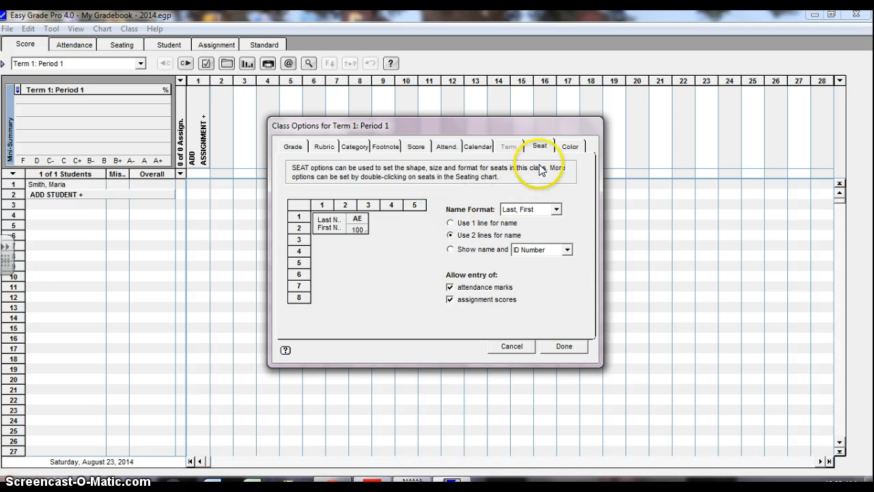
Set the Term 1: Period 1 calendar's first day to August 18, 2014 and last day to October 17, 2014
{"action": "left_click", "coordinate": [569, 146]}
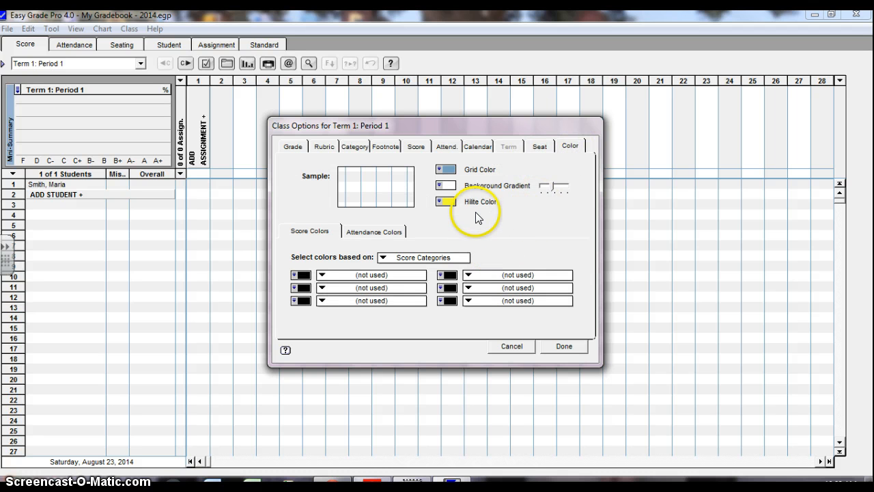
{"action": "left_click", "coordinate": [474, 149]}
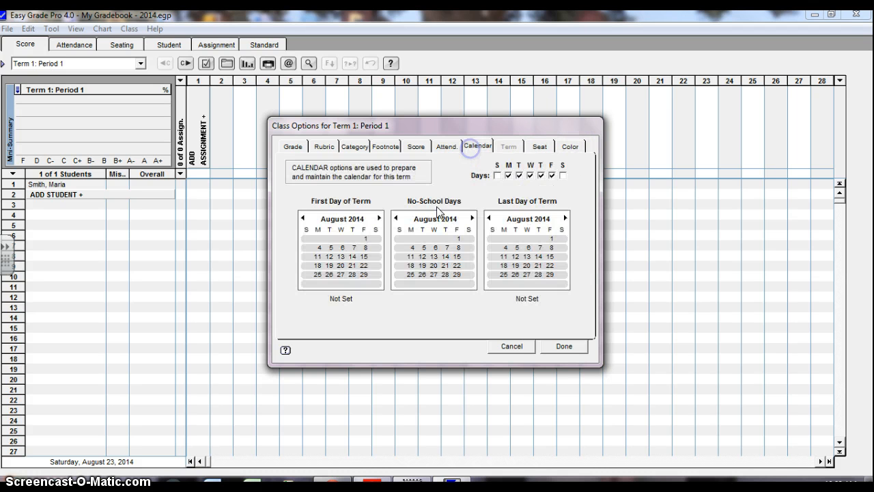
{"action": "left_click", "coordinate": [317, 265]}
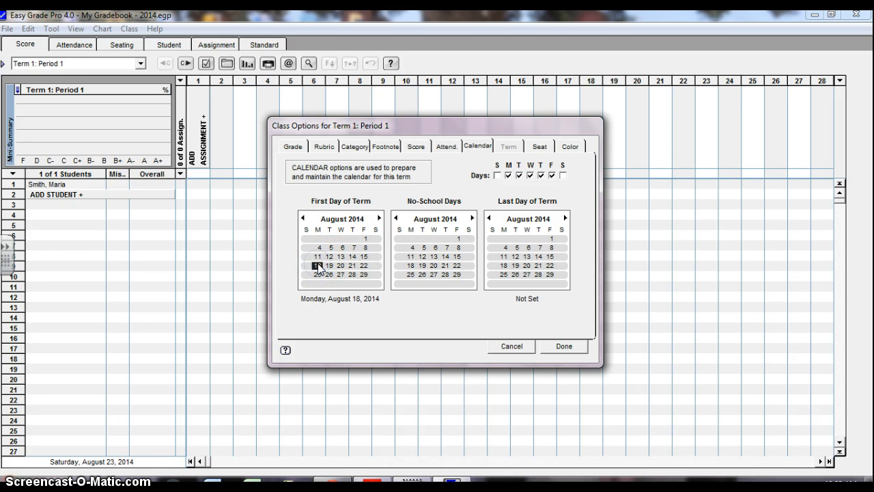
{"action": "left_click", "coordinate": [566, 218]}
{"action": "left_click", "coordinate": [566, 218]}
{"action": "left_click", "coordinate": [551, 257]}
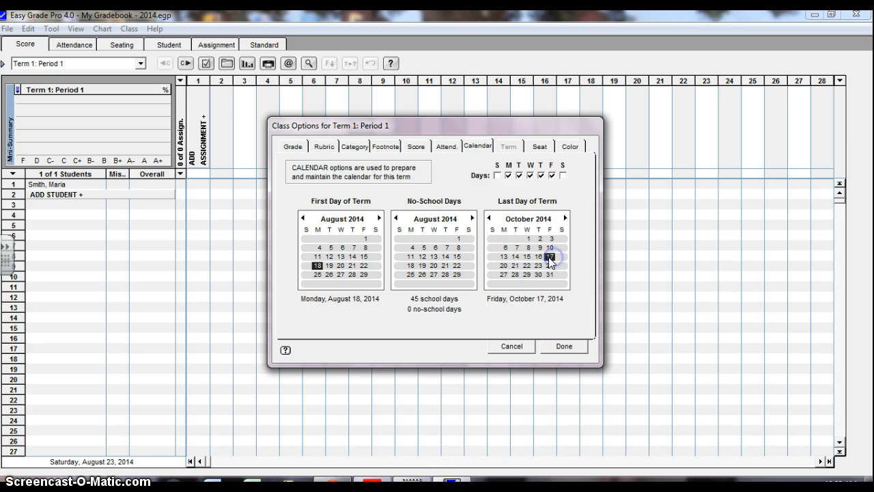
Mark September 1, 2014 as a no-school day, save the class options, and view the term's attendance dates
{"action": "left_click", "coordinate": [472, 217]}
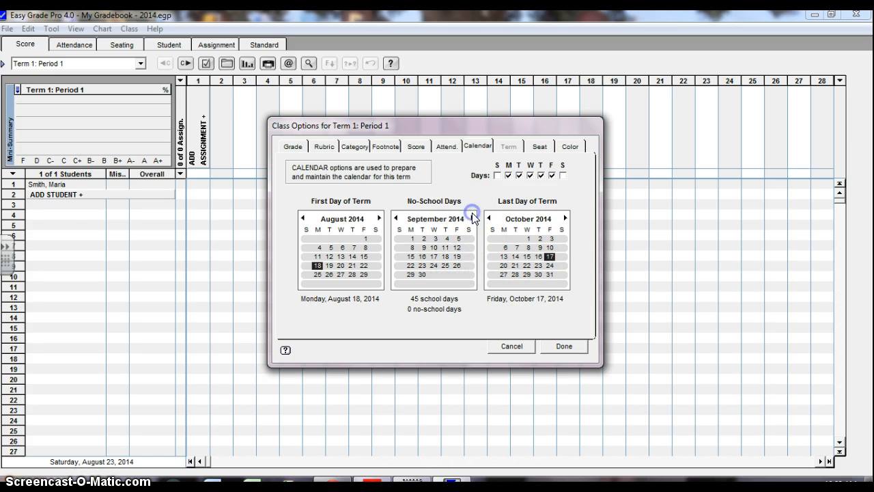
{"action": "left_click", "coordinate": [412, 238]}
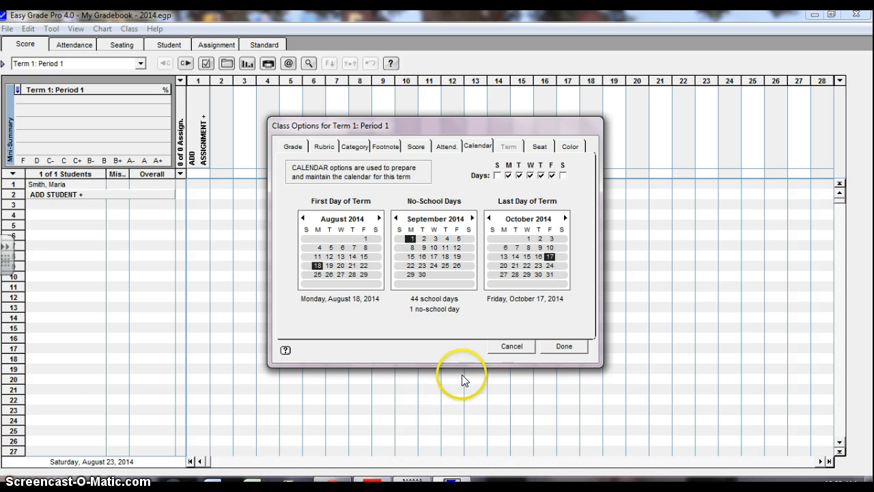
{"action": "left_click", "coordinate": [557, 348]}
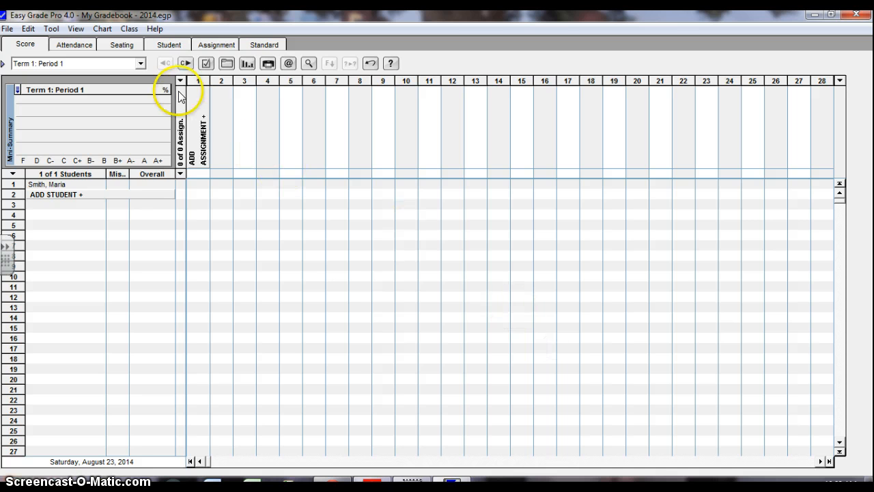
{"action": "left_click", "coordinate": [81, 45]}
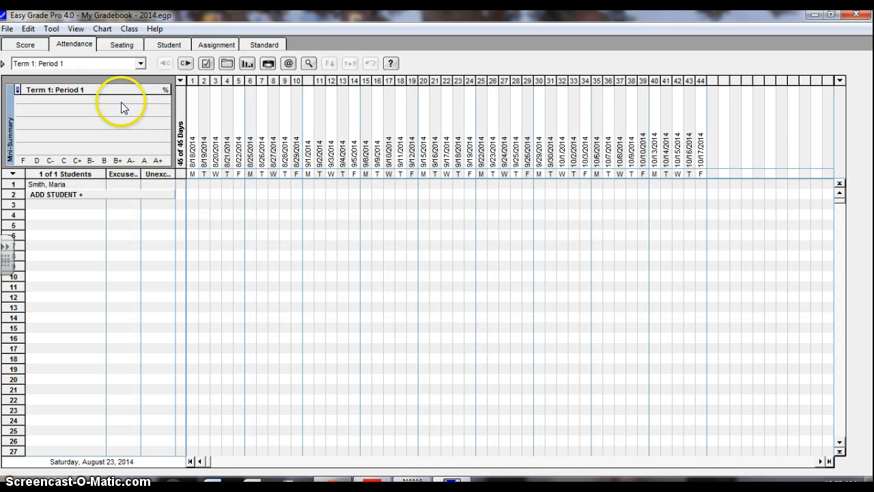
Add a Classwork assignment named "Assignment" to Term 1: Period 1 with maximum score 5, dated August 18, 2014
{"action": "left_click", "coordinate": [26, 44]}
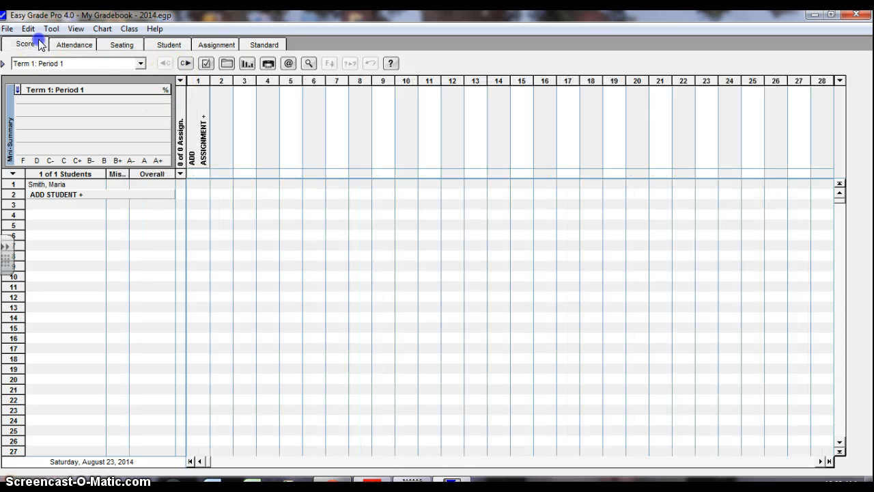
{"action": "left_click", "coordinate": [192, 149]}
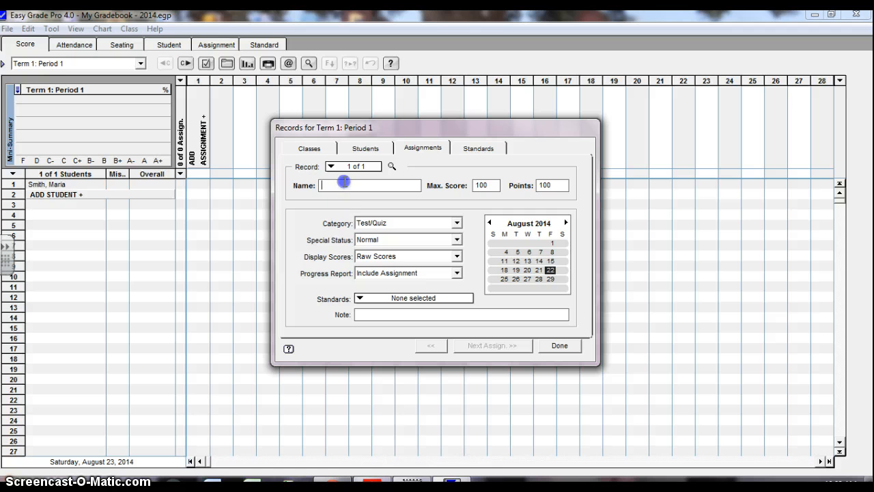
{"action": "type", "text": "Assignment"}
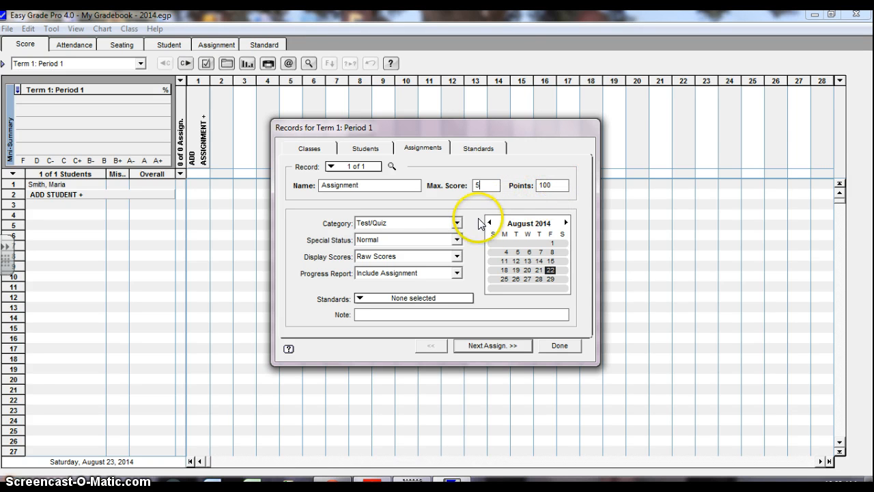
{"action": "left_click", "coordinate": [457, 224]}
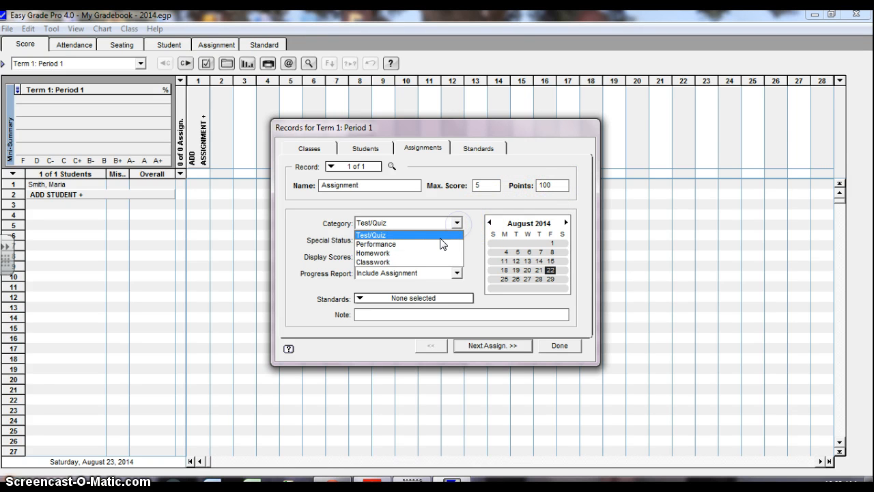
{"action": "left_click", "coordinate": [438, 262]}
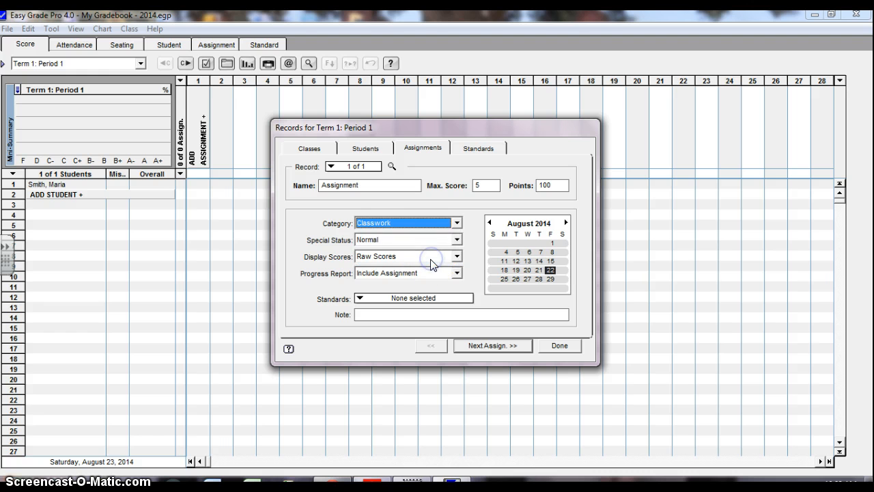
{"action": "left_click", "coordinate": [503, 270]}
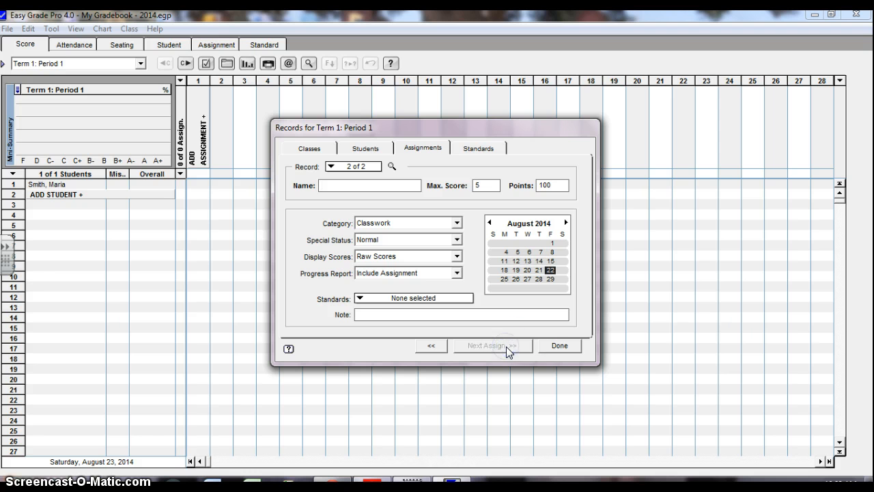
{"action": "left_click", "coordinate": [558, 346]}
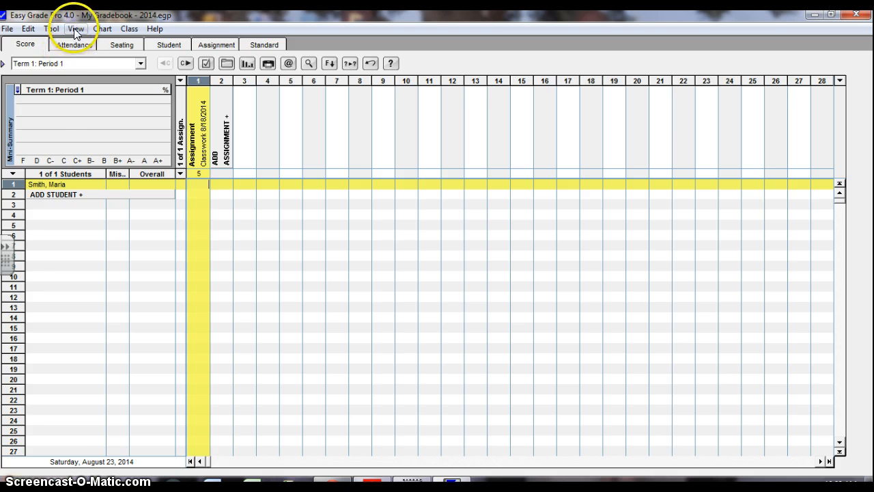
Copy the assignment from Term 1: Period 1 to Term 1: Period 2 and check it in the Period 2 class
{"action": "left_click", "coordinate": [52, 30]}
{"action": "mouse_move", "coordinate": [60, 45]}
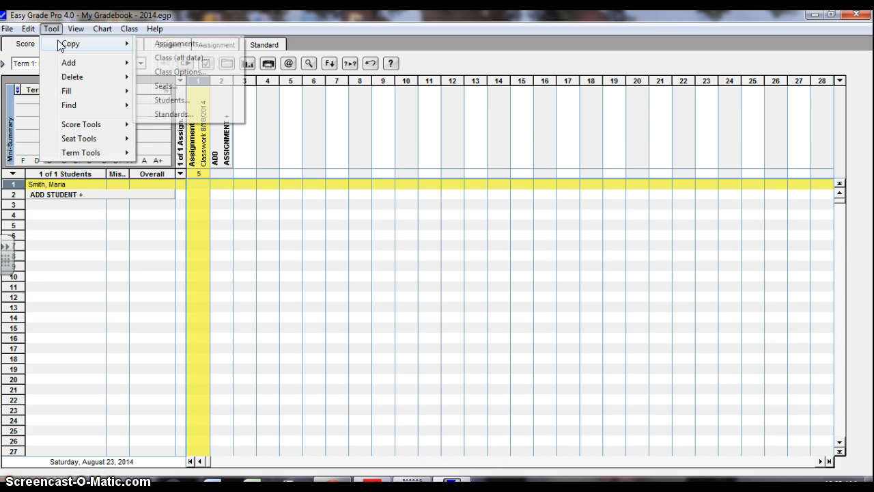
{"action": "left_click", "coordinate": [164, 44]}
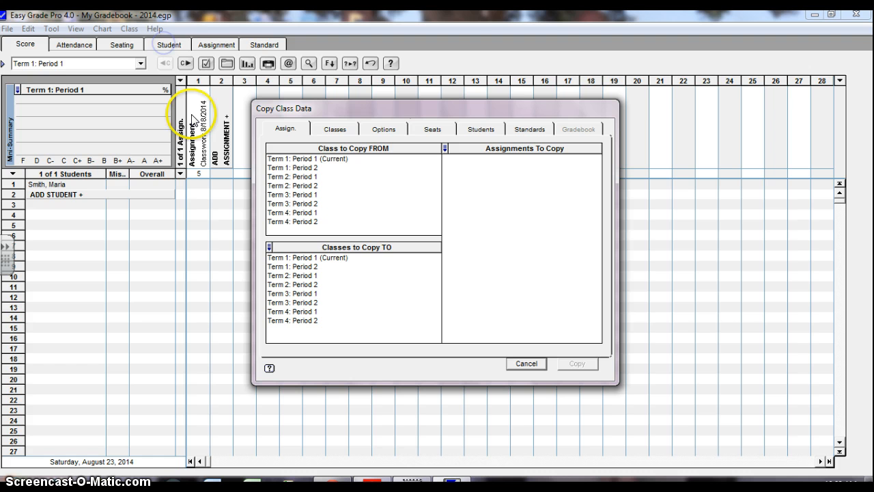
{"action": "left_click", "coordinate": [301, 168]}
{"action": "left_click", "coordinate": [305, 158]}
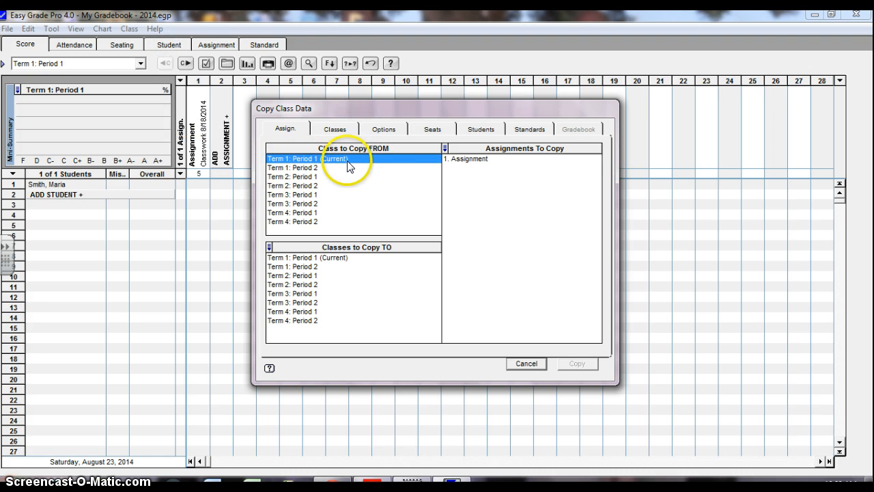
{"action": "left_click", "coordinate": [460, 159]}
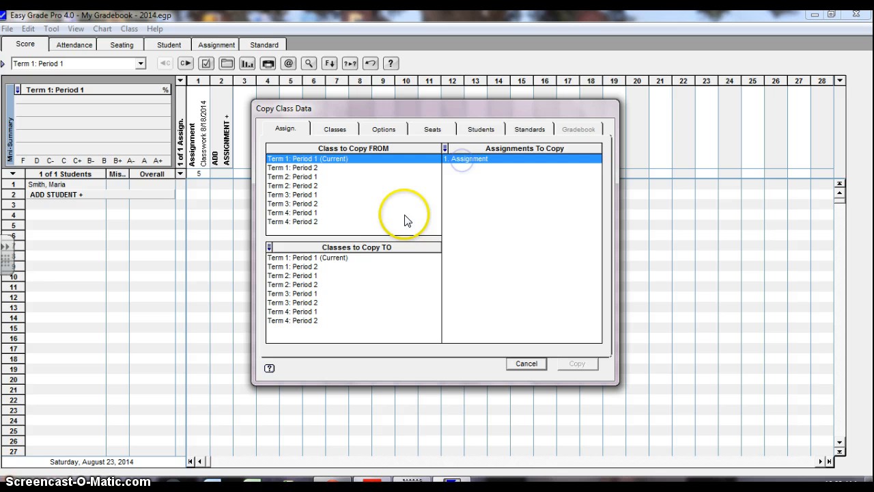
{"action": "left_click", "coordinate": [313, 268]}
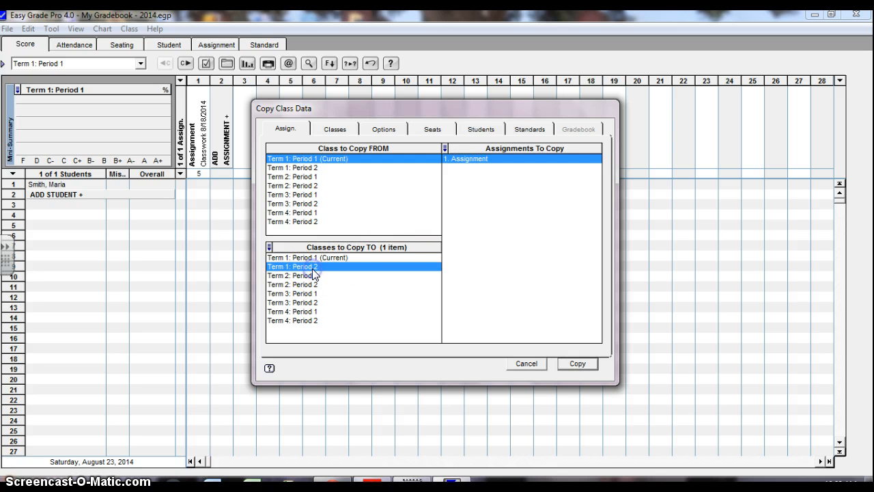
{"action": "left_click", "coordinate": [572, 364]}
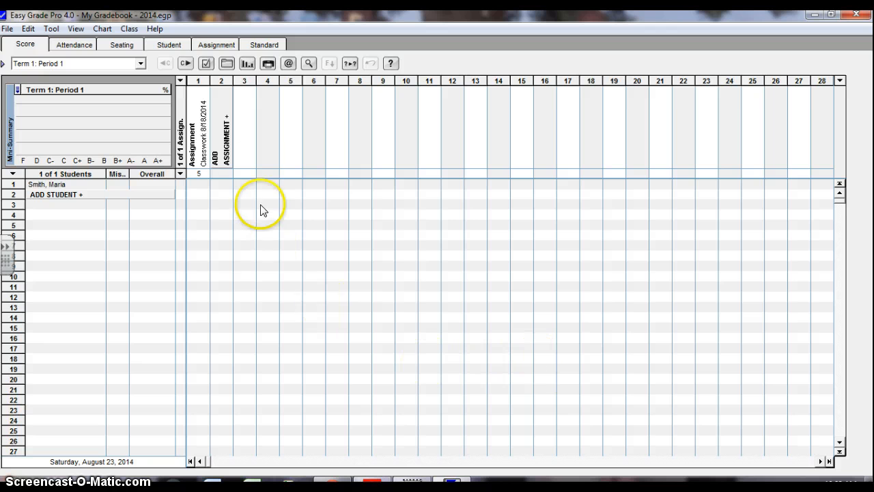
{"action": "left_click", "coordinate": [185, 64]}
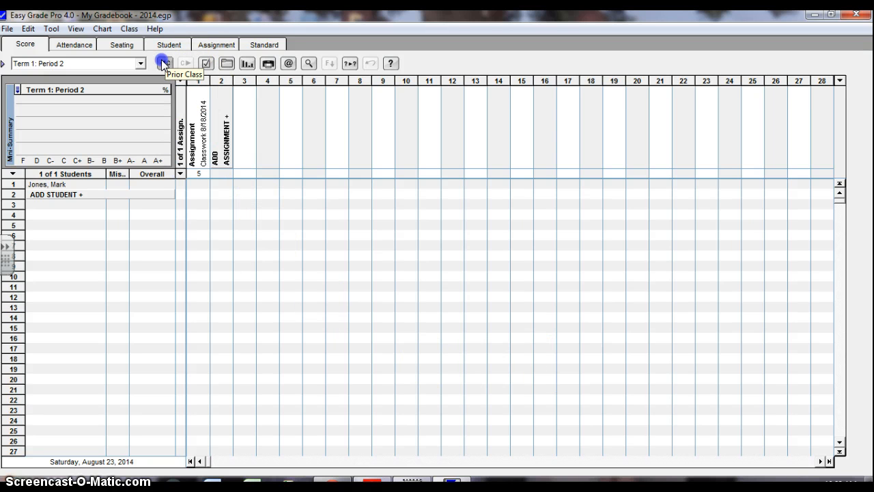
Return to Term 1: Period 1 and copy its calendar settings to Term 1: Period 2, replacing the existing ones
{"action": "left_click", "coordinate": [164, 64]}
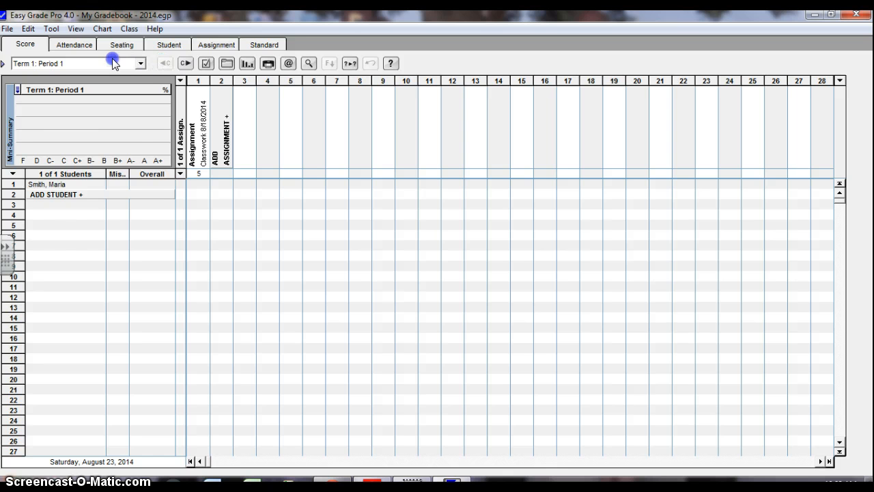
{"action": "left_click", "coordinate": [60, 31]}
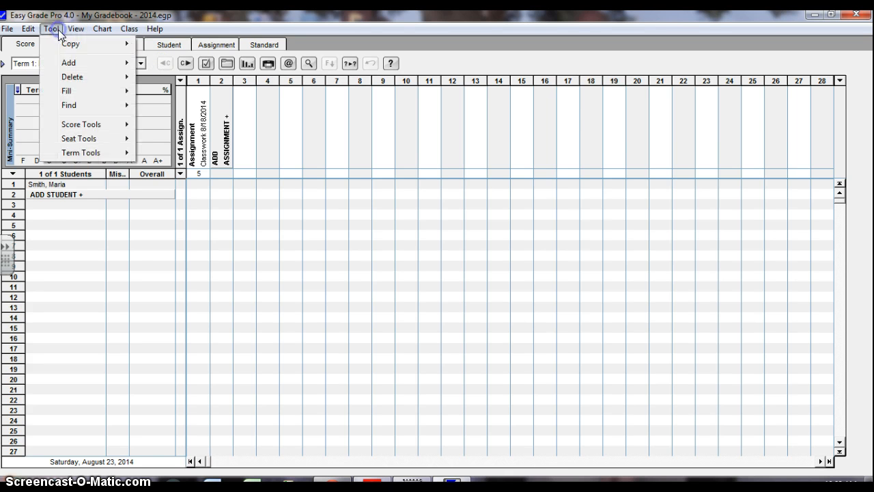
{"action": "mouse_move", "coordinate": [123, 44]}
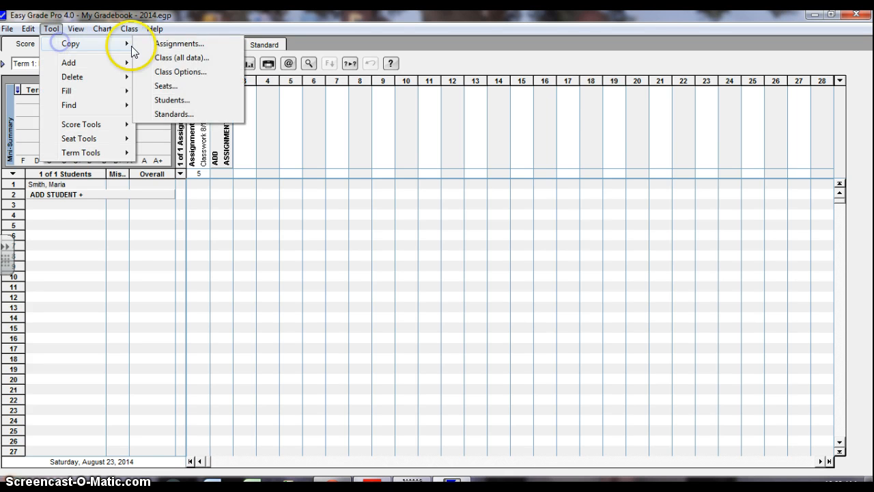
{"action": "left_click", "coordinate": [179, 71]}
{"action": "left_click", "coordinate": [307, 158]}
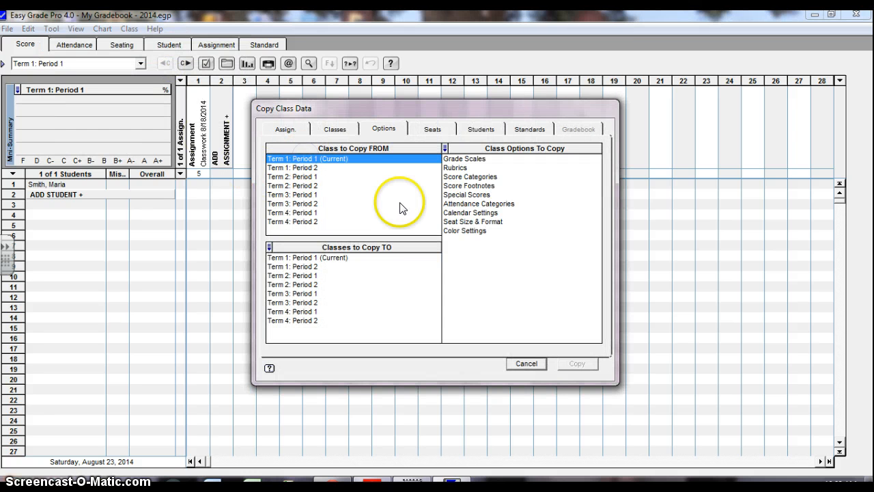
{"action": "left_click", "coordinate": [475, 214]}
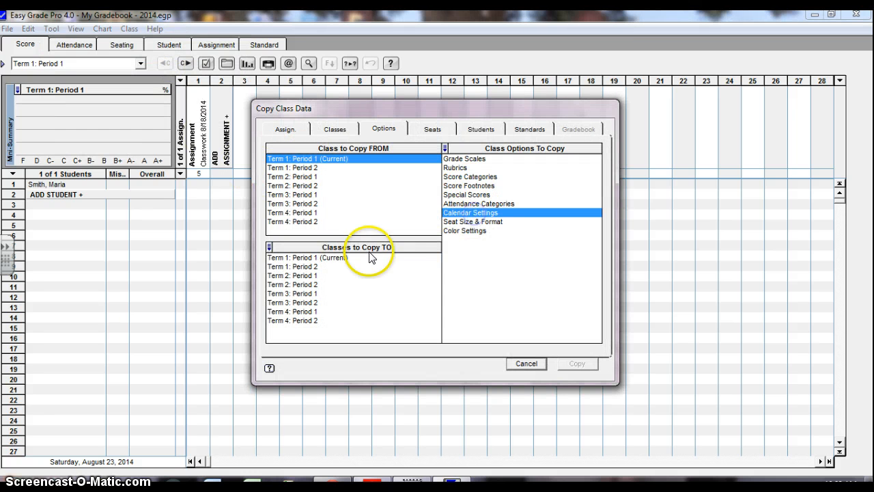
{"action": "left_click", "coordinate": [317, 267]}
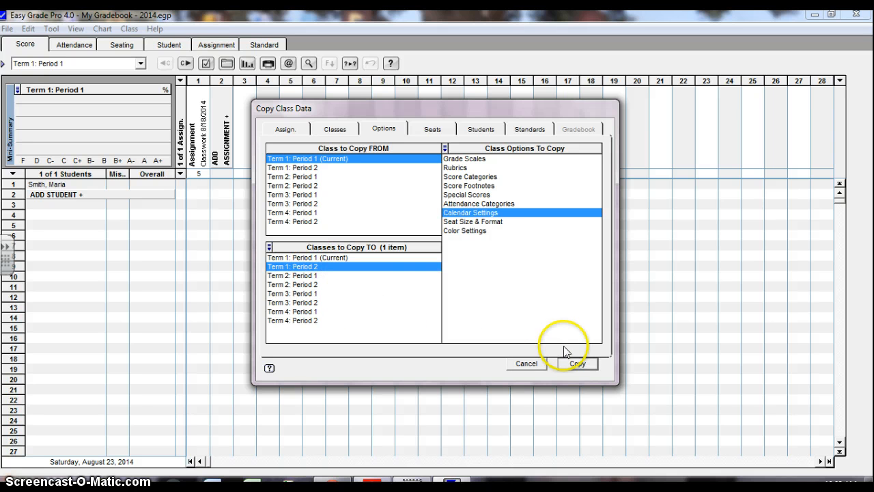
{"action": "left_click", "coordinate": [576, 363]}
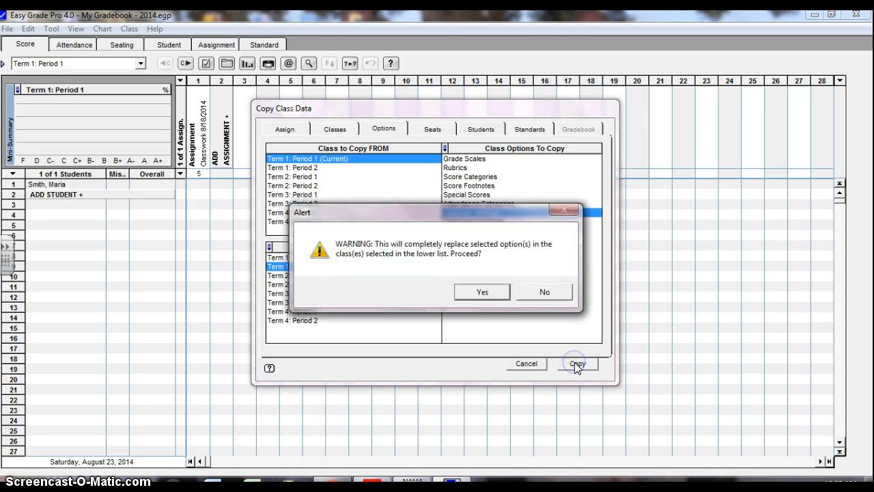
{"action": "left_click", "coordinate": [482, 292]}
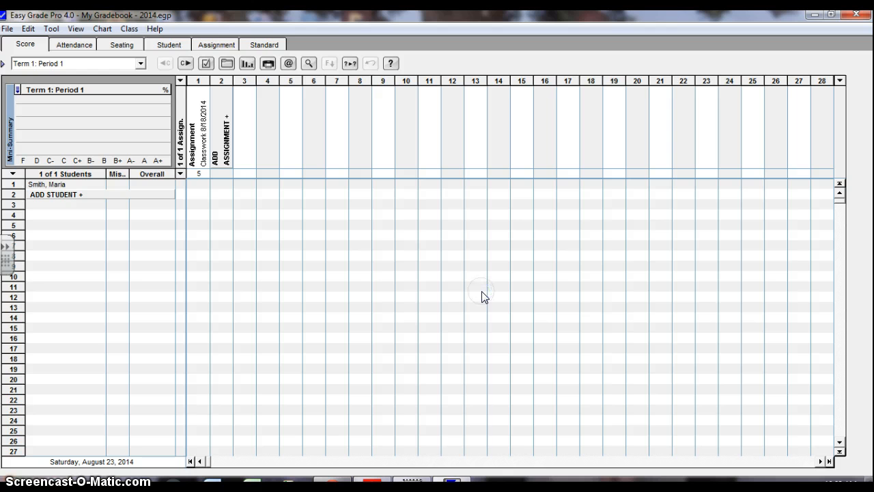